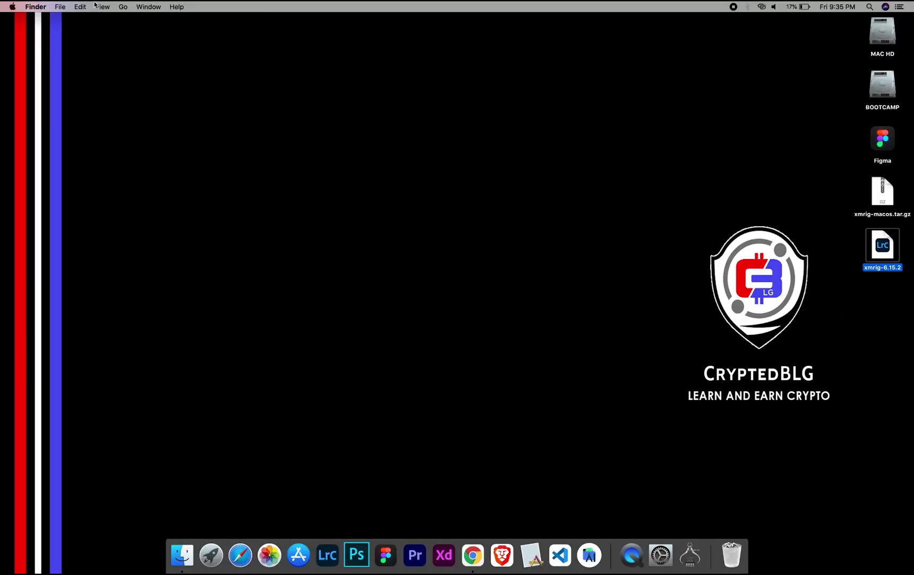
- Check the Mac's specs (Catalina, quad-core i7, 16 GB) and extract xmrig-macos.tar.gz to xmrig-6.15.2
left_click(12, 6)
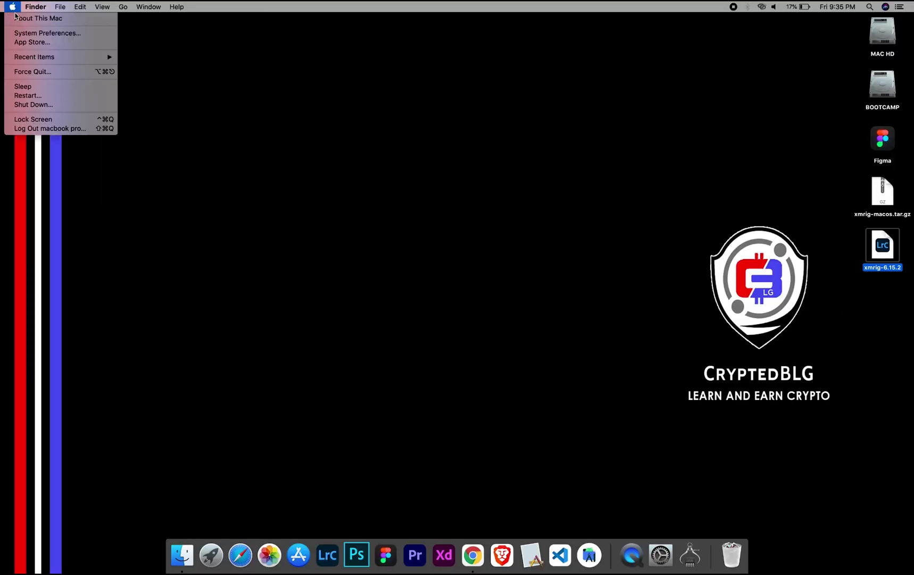
left_click(20, 19)
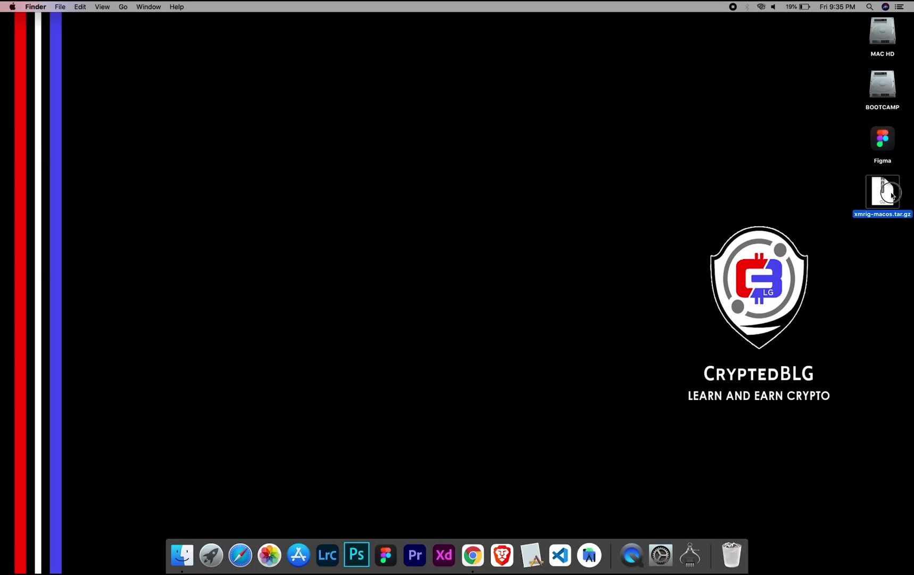
double_click(892, 195)
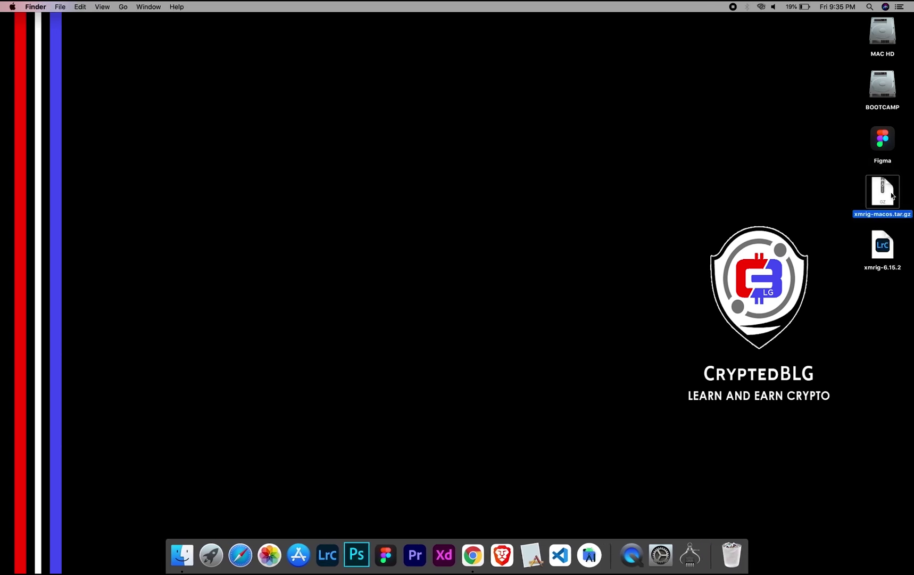
left_click(886, 244)
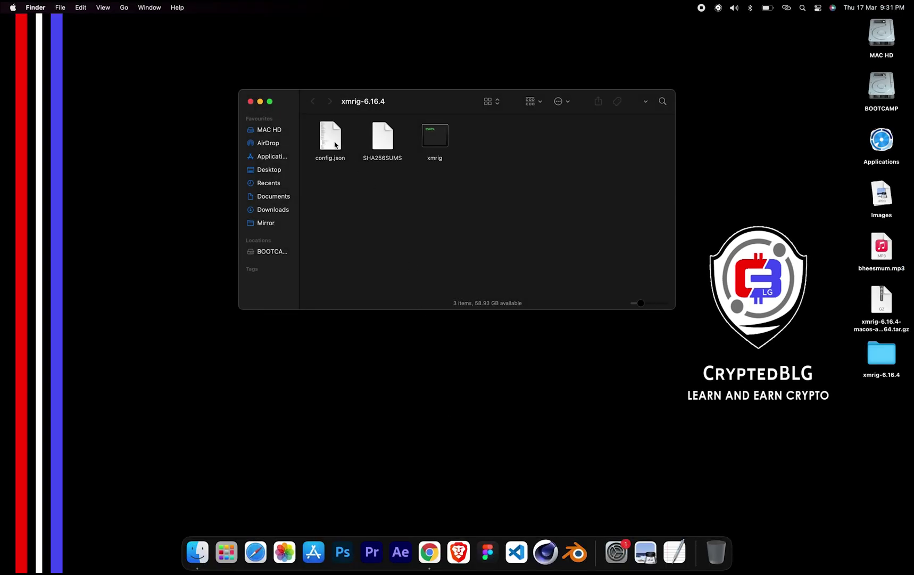
- Open xmrig's config.json in TextEdit to view the rx.unmineable.com:3333 pool entry
right_click(336, 146)
mouse_move(385, 158)
left_click(467, 217)
scroll(291, 248, "down", 2)
scroll(292, 248, "down", 3)
scroll(292, 248, "down", 5)
scroll(292, 248, "down", 5)
scroll(292, 248, "down", 2)
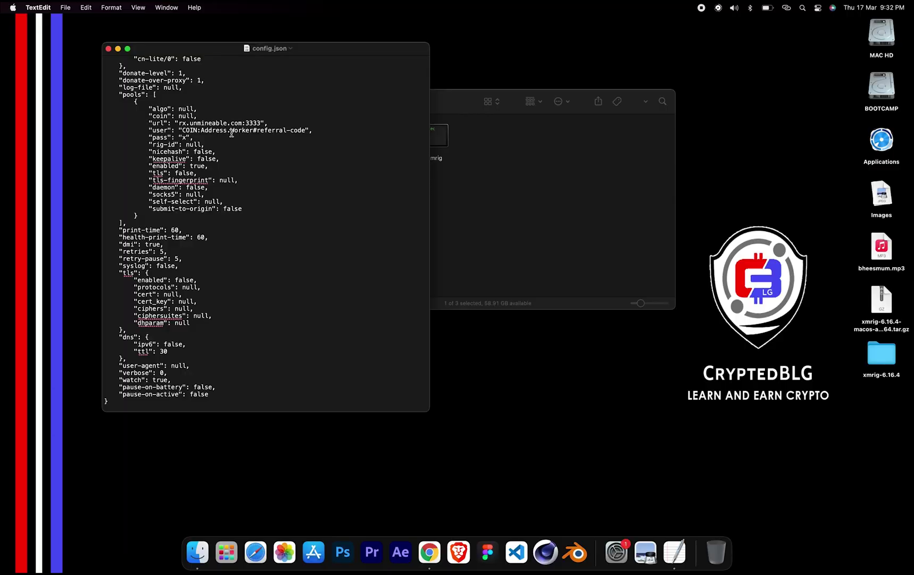
- Close config.json, launch xmrig and dismiss the unidentified developer warning
left_click(111, 50)
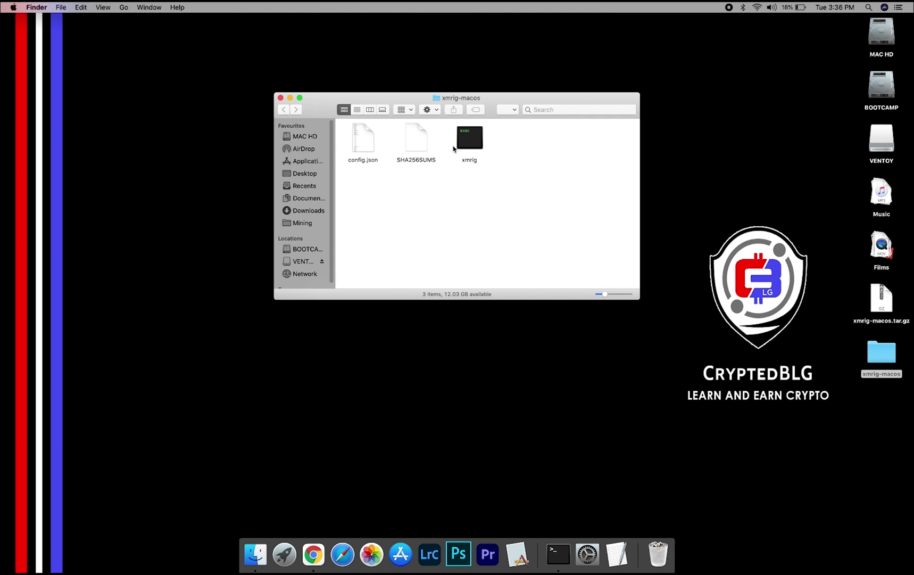
double_click(465, 146)
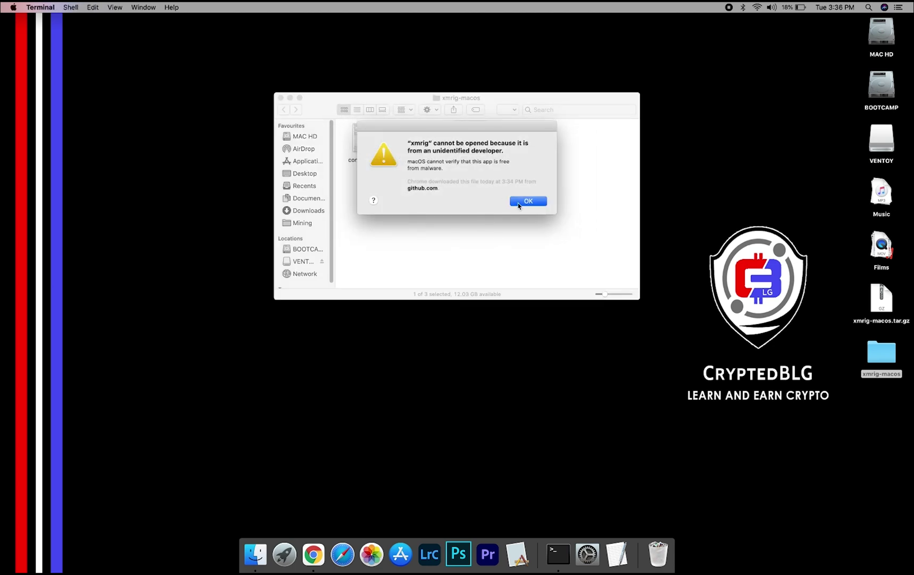
left_click(520, 204)
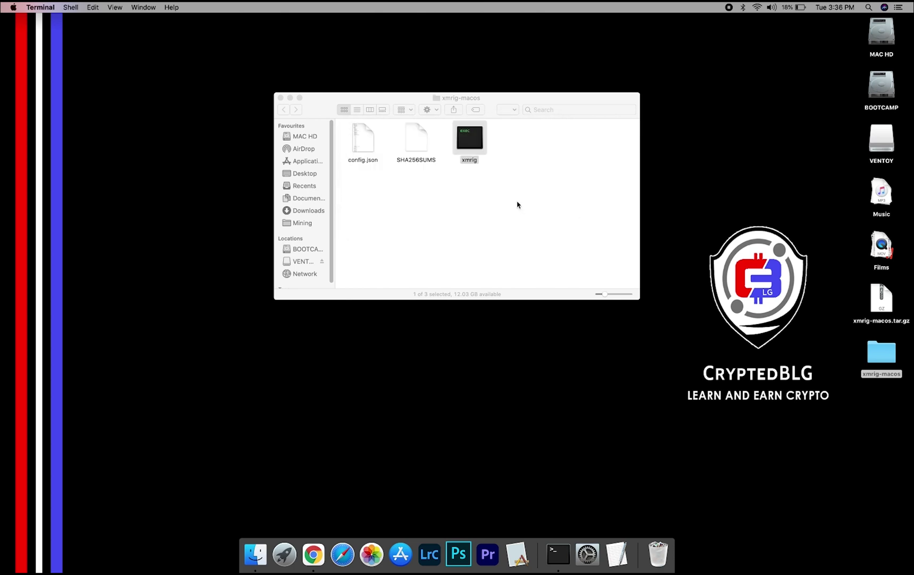
- Allow xmrig via Security & Privacy's Open Anyway and confirm opening it
left_click(14, 10)
left_click(30, 34)
left_click(295, 241)
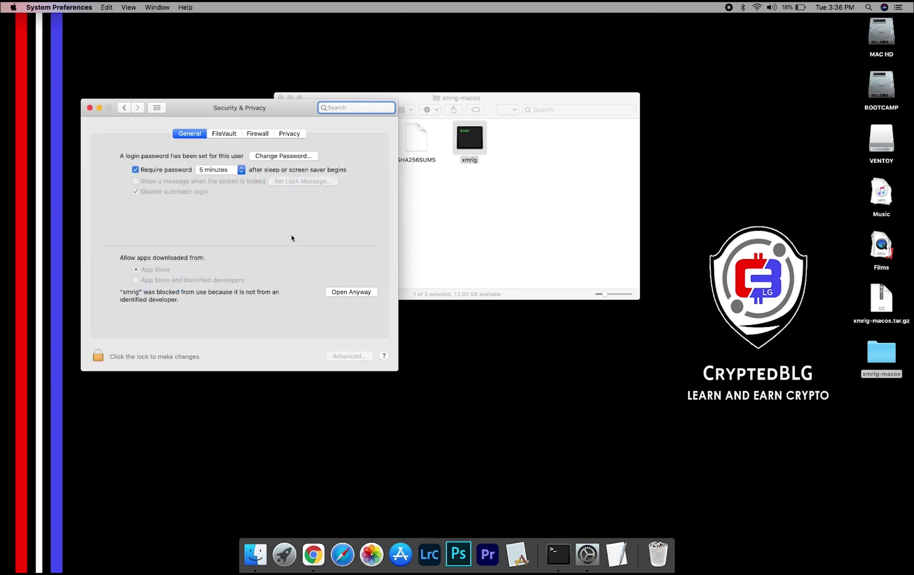
left_click(340, 293)
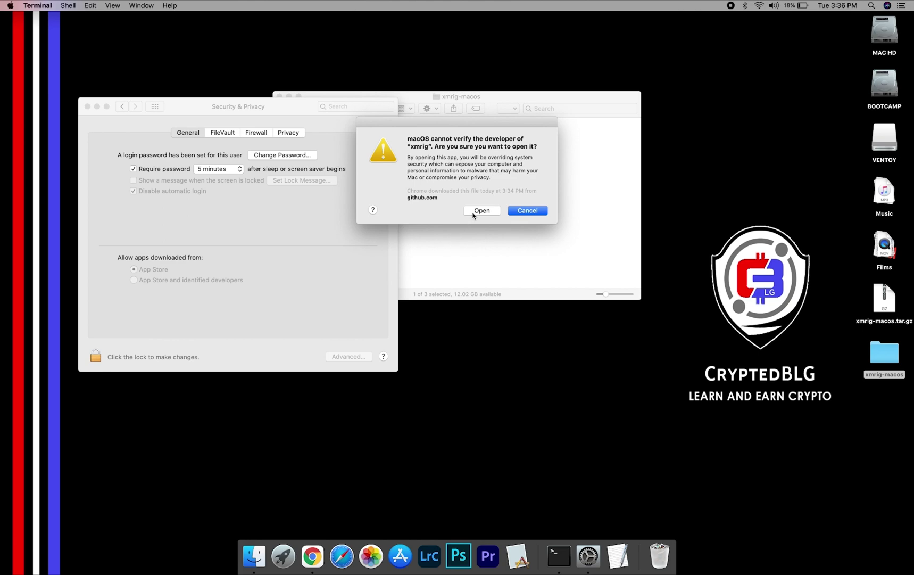
left_click(477, 210)
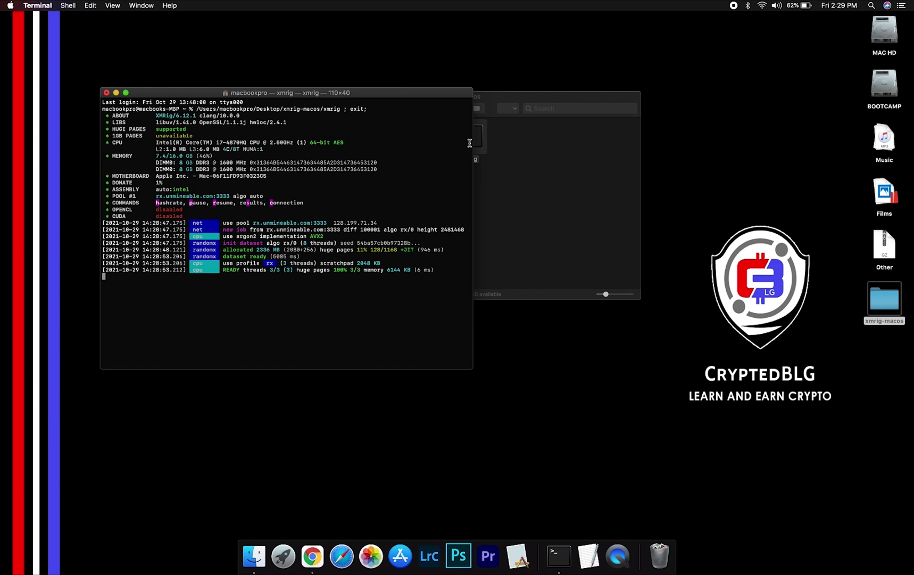
- Print xmrig's hashrate report with h and close the xmrig-macos folder window
key("h")
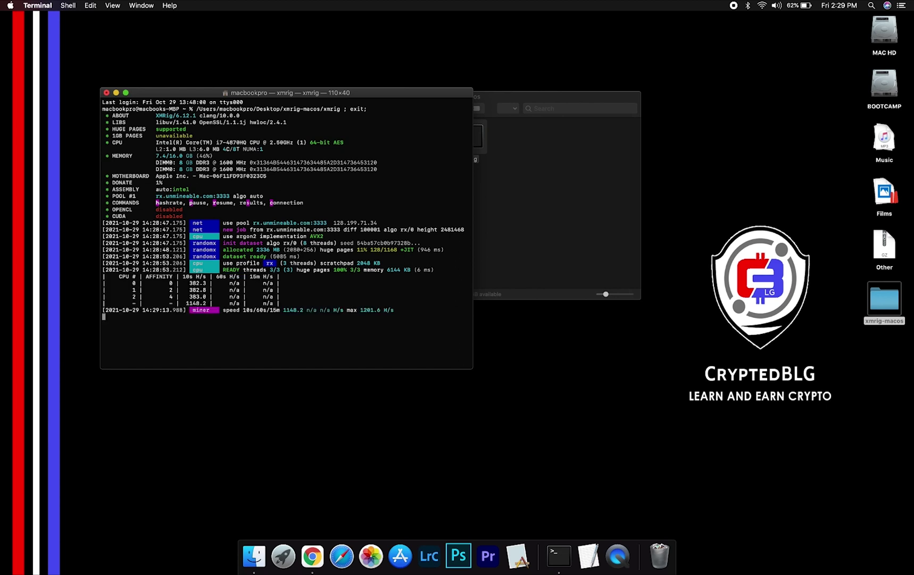
left_click(646, 279)
key("super+w")
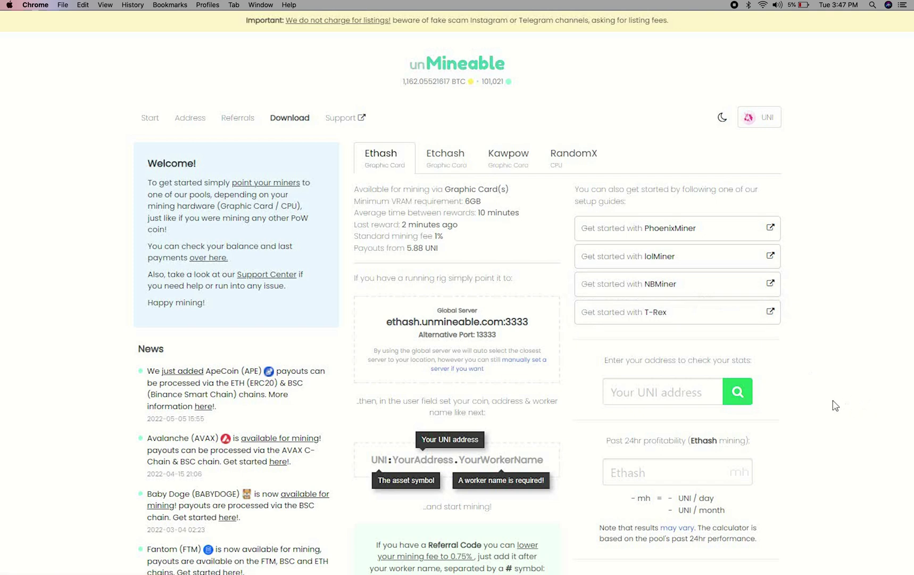
- Look up the UNI wallet, review Payments, Referral Code and Stats, and enable daily auto pay
left_click(713, 395)
key("super+v")
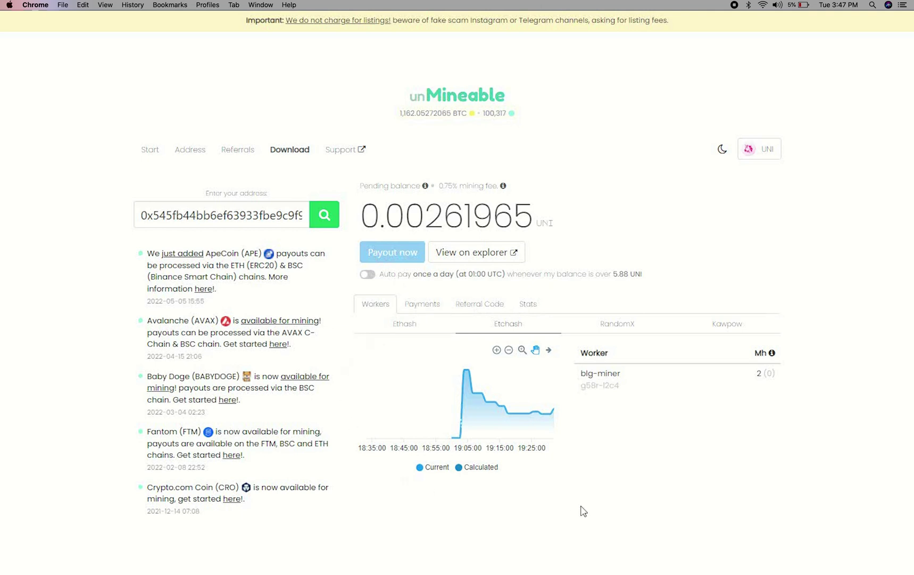
left_click(427, 309)
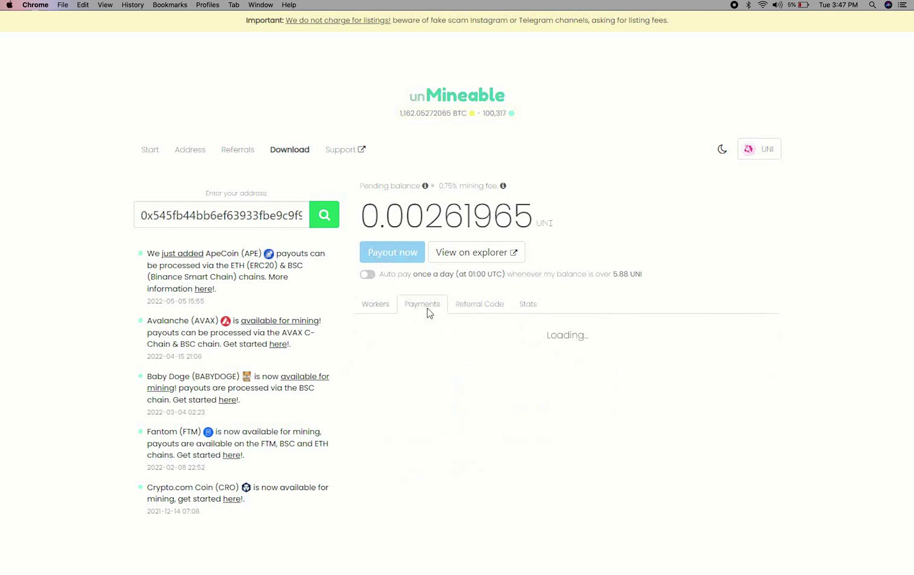
left_click(462, 308)
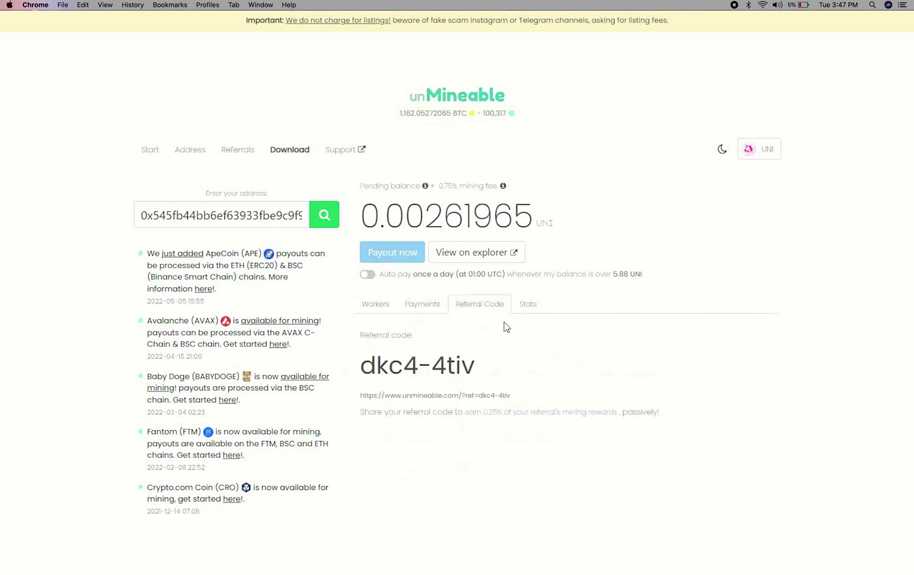
left_click(520, 309)
scroll(509, 312, "down", 1)
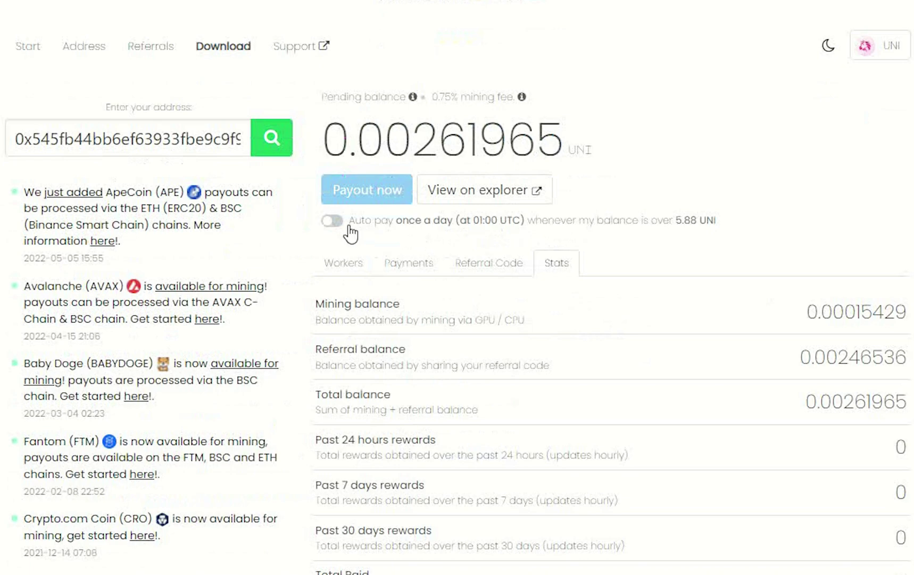
left_click(336, 222)
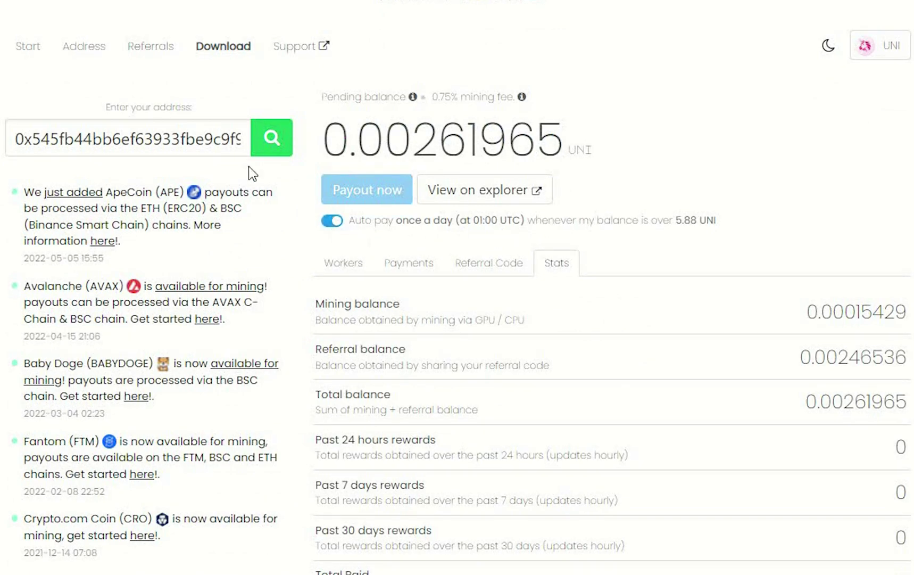